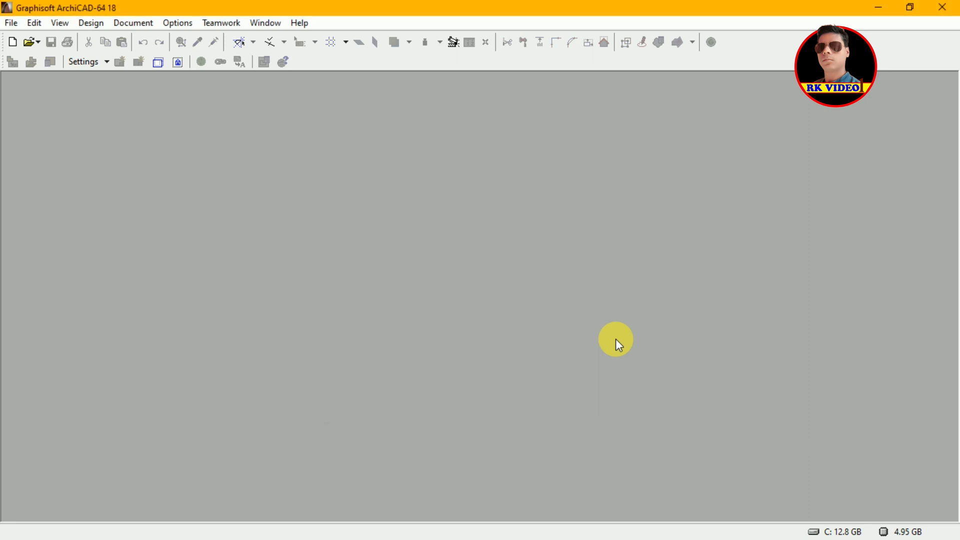
Create a new project from the ArchiCAD 18 Template using the current work environment profile
{"action": "left_click", "coordinate": [14, 42]}
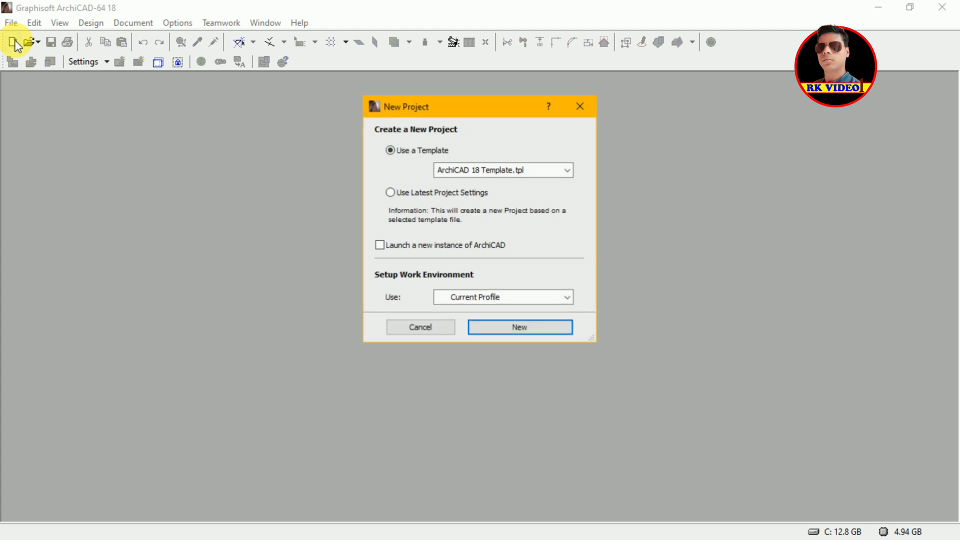
{"action": "left_click", "coordinate": [516, 330]}
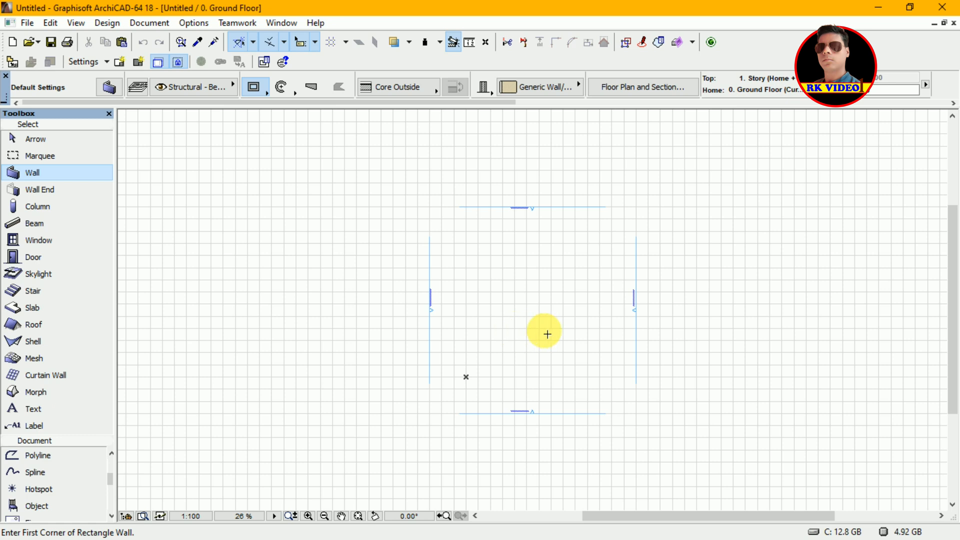
{"action": "key", "text": "Escape"}
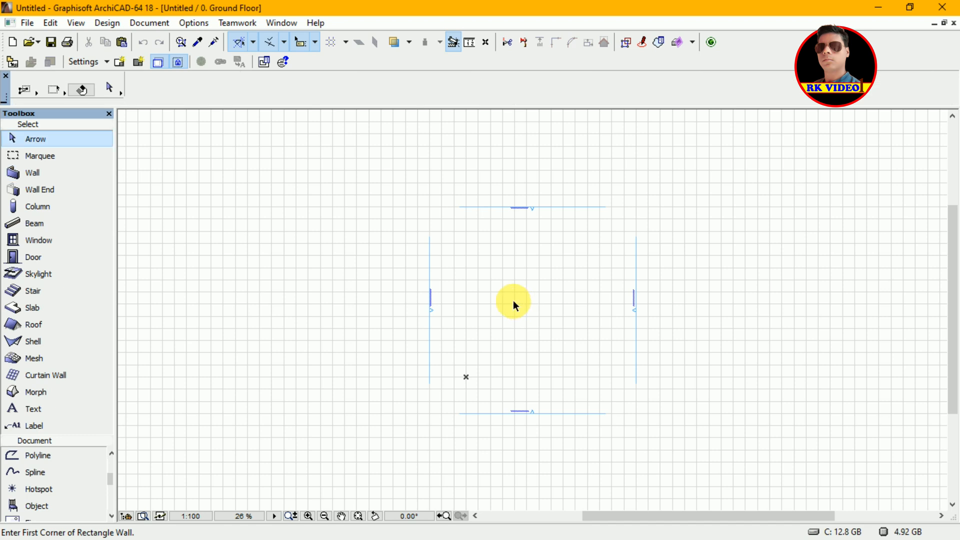
Import the 3D Studio file house2 and convert it to a GDL object, keeping the default dimensions and import options
{"action": "left_click", "coordinate": [29, 23]}
{"action": "mouse_move", "coordinate": [78, 202]}
{"action": "mouse_move", "coordinate": [277, 283]}
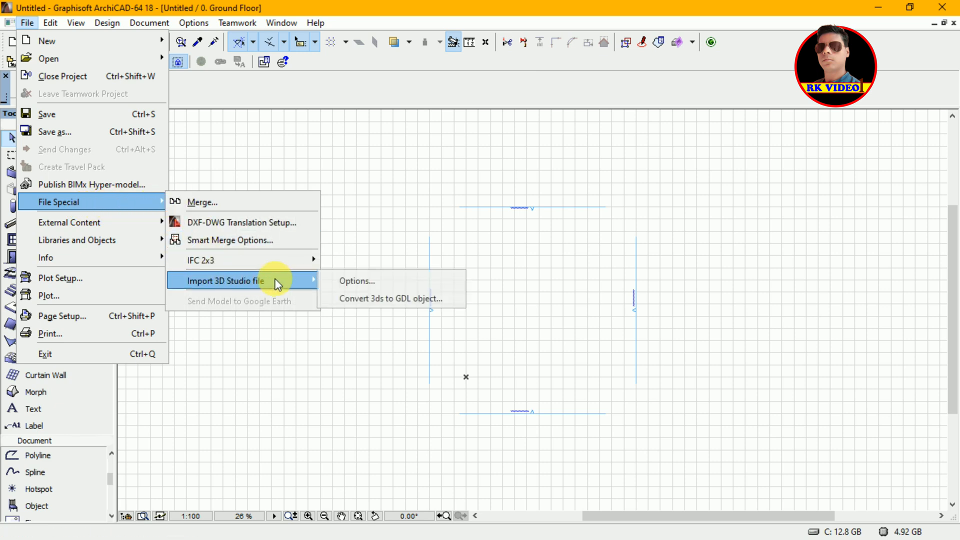
{"action": "left_click", "coordinate": [363, 298]}
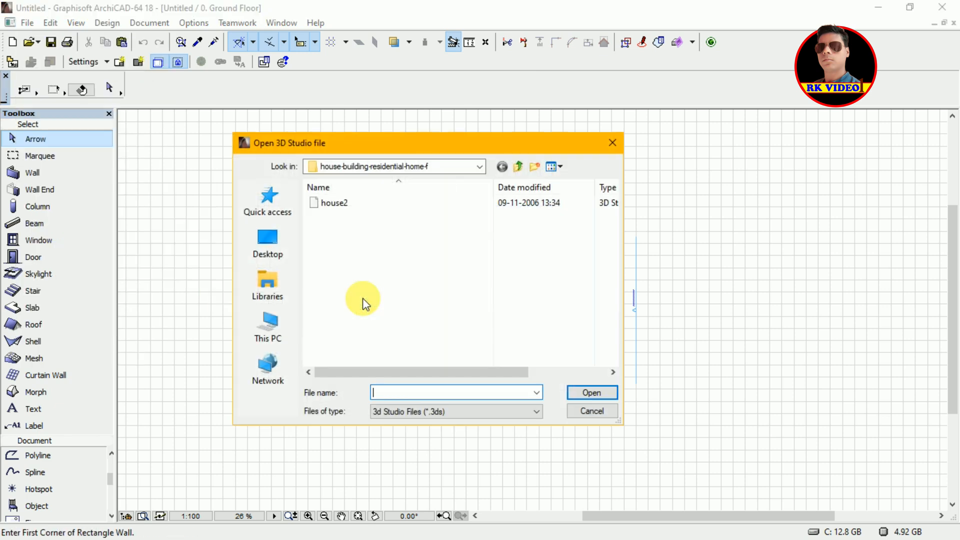
{"action": "left_click", "coordinate": [342, 210]}
{"action": "left_click", "coordinate": [595, 394]}
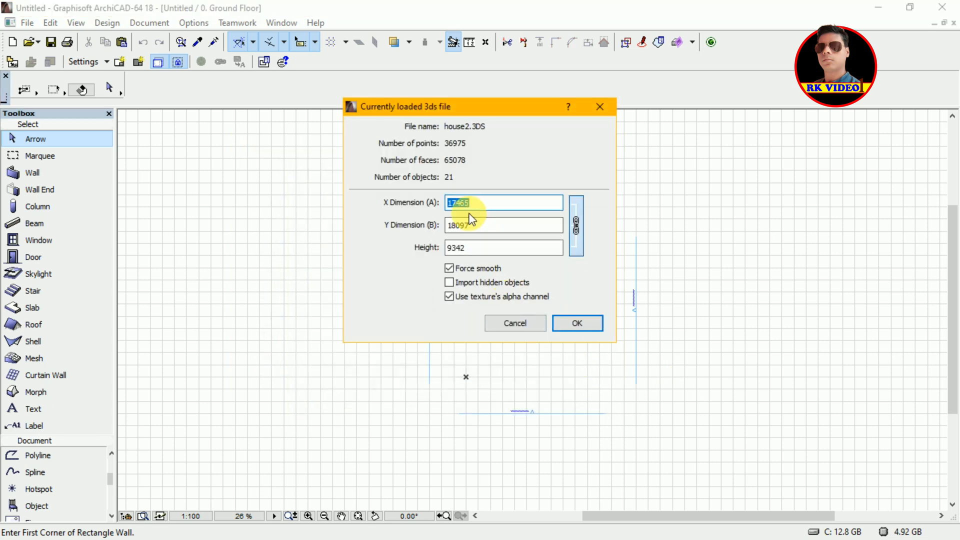
{"action": "left_click", "coordinate": [577, 323]}
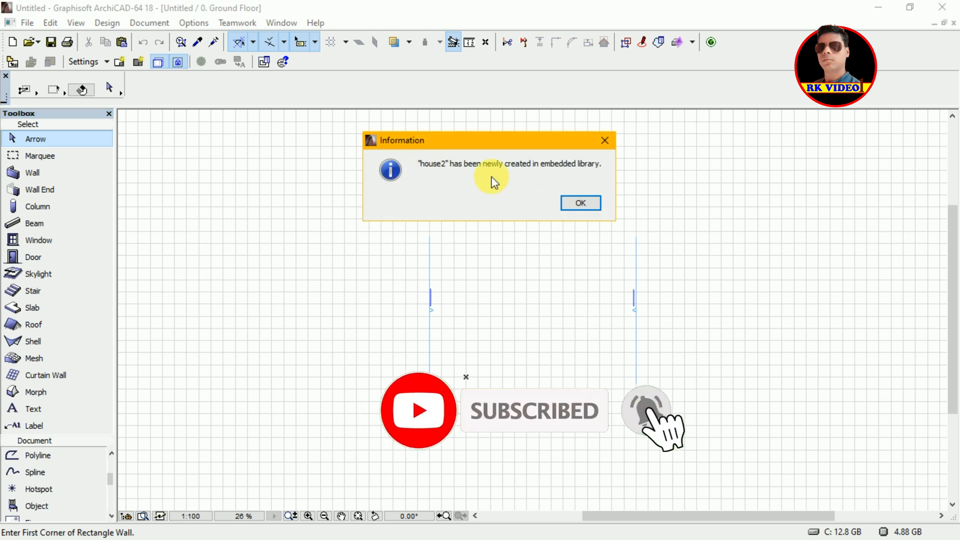
{"action": "left_click", "coordinate": [581, 204]}
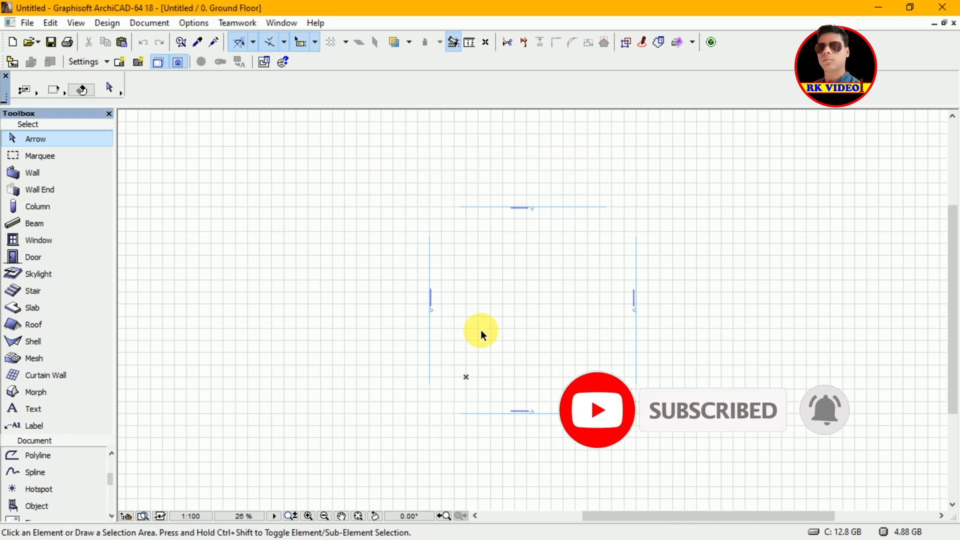
Place the house2 object from the embedded library on the ground floor with its anchor point at the project origin
{"action": "left_click", "coordinate": [40, 506]}
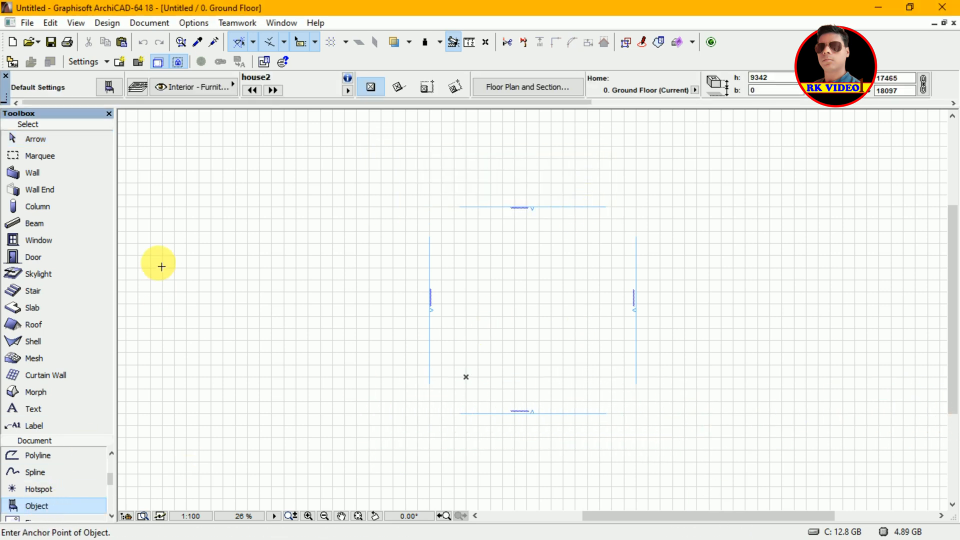
{"action": "left_click", "coordinate": [109, 87]}
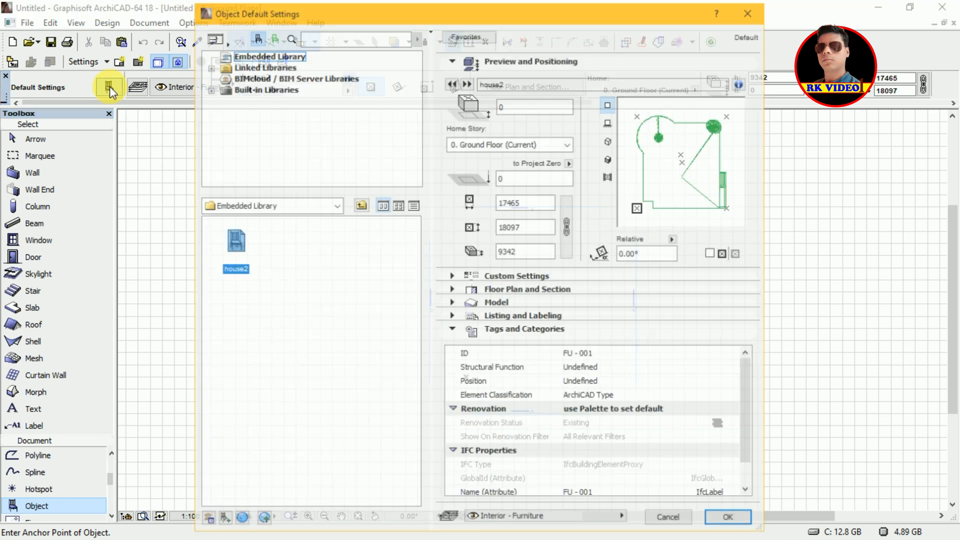
{"action": "left_click", "coordinate": [721, 520]}
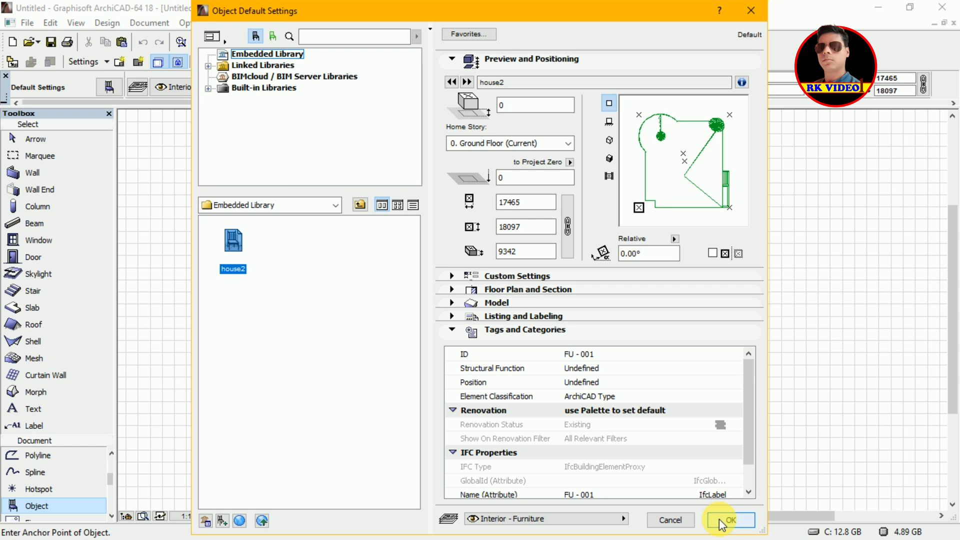
{"action": "left_click", "coordinate": [720, 520]}
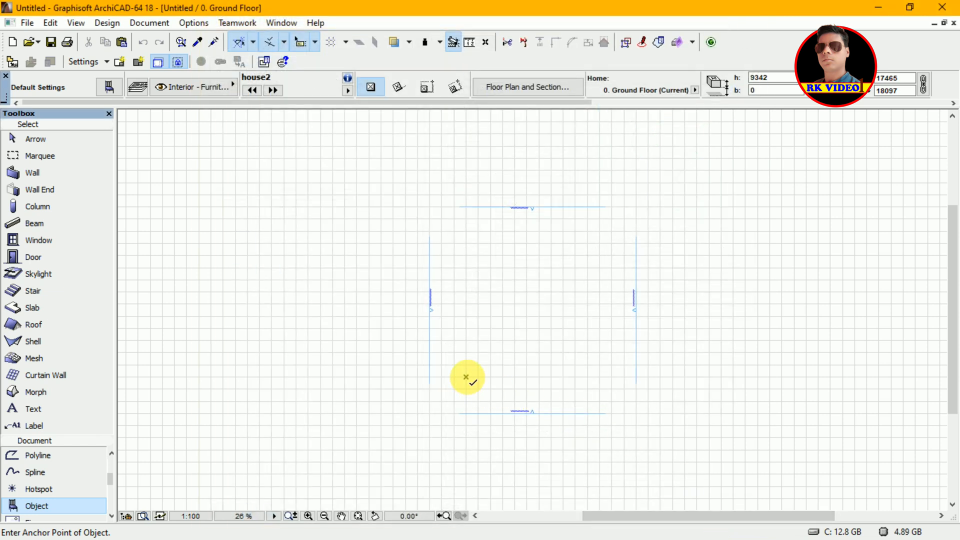
{"action": "left_click", "coordinate": [466, 378]}
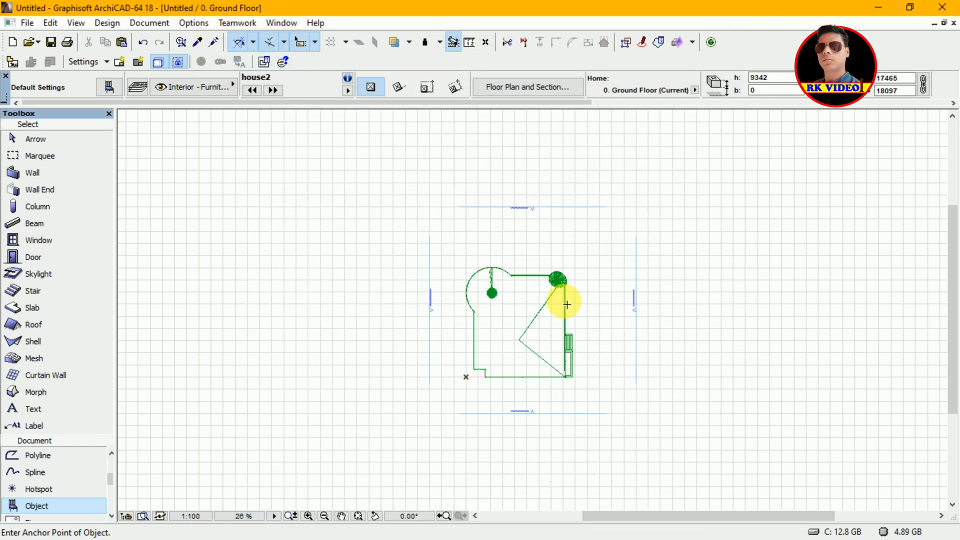
{"action": "key", "text": "Escape"}
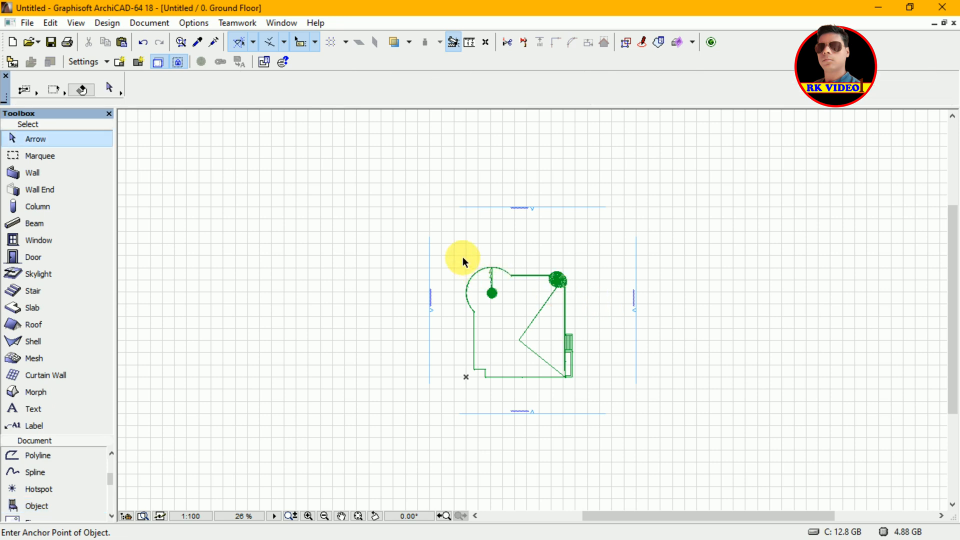
View the placed house2 object in 3D from several sides, and return to the floor plan
{"action": "left_click_drag", "start_coordinate": [458, 249], "coordinate": [599, 385]}
{"action": "key", "text": "F5"}
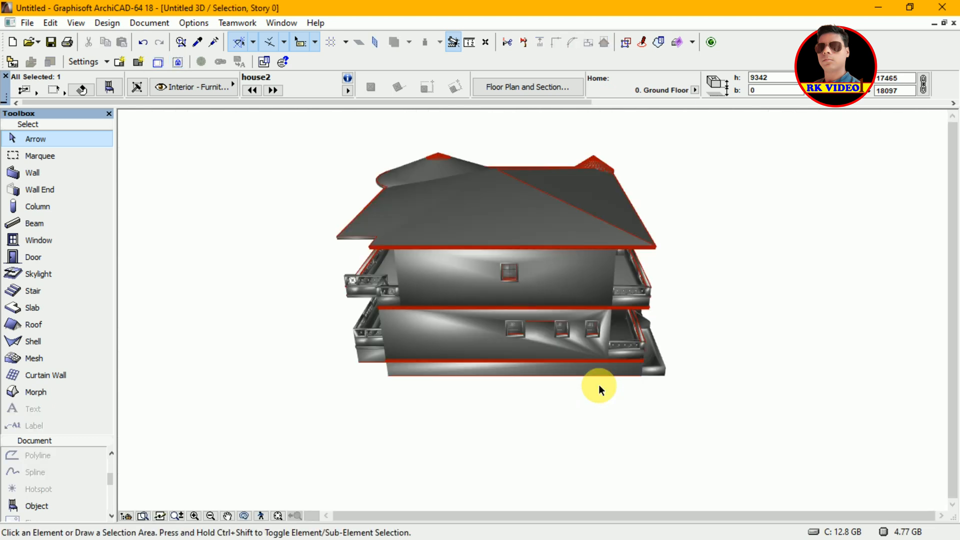
{"action": "mouse_move", "coordinate": [565, 396]}
{"action": "middle_mouse_down", "text": "shift"}
{"action": "mouse_move", "coordinate": [369, 343]}
{"action": "mouse_move", "coordinate": [654, 316]}
{"action": "mouse_move", "coordinate": [232, 332]}
{"action": "mouse_move", "coordinate": [659, 384]}
{"action": "mouse_move", "coordinate": [266, 369]}
{"action": "mouse_move", "coordinate": [276, 333]}
{"action": "mouse_move", "coordinate": [488, 422]}
{"action": "mouse_move", "coordinate": [536, 393]}
{"action": "mouse_move", "coordinate": [619, 392]}
{"action": "mouse_move", "coordinate": [623, 416]}
{"action": "mouse_move", "coordinate": [614, 401]}
{"action": "mouse_move", "coordinate": [361, 476]}
{"action": "mouse_move", "coordinate": [473, 410]}
{"action": "mouse_move", "coordinate": [521, 395]}
{"action": "mouse_move", "coordinate": [499, 398]}
{"action": "middle_mouse_up", "text": "shift"}
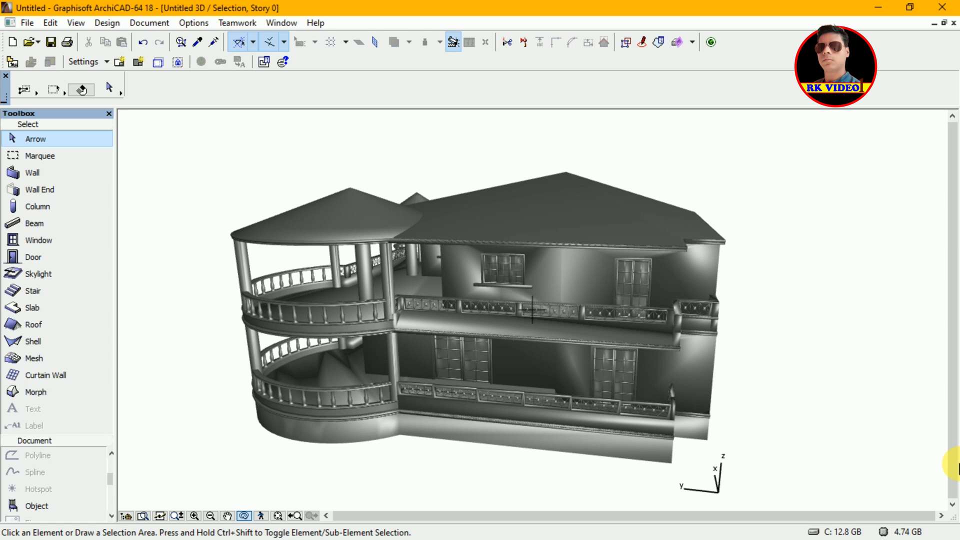
{"action": "key", "text": "F2"}
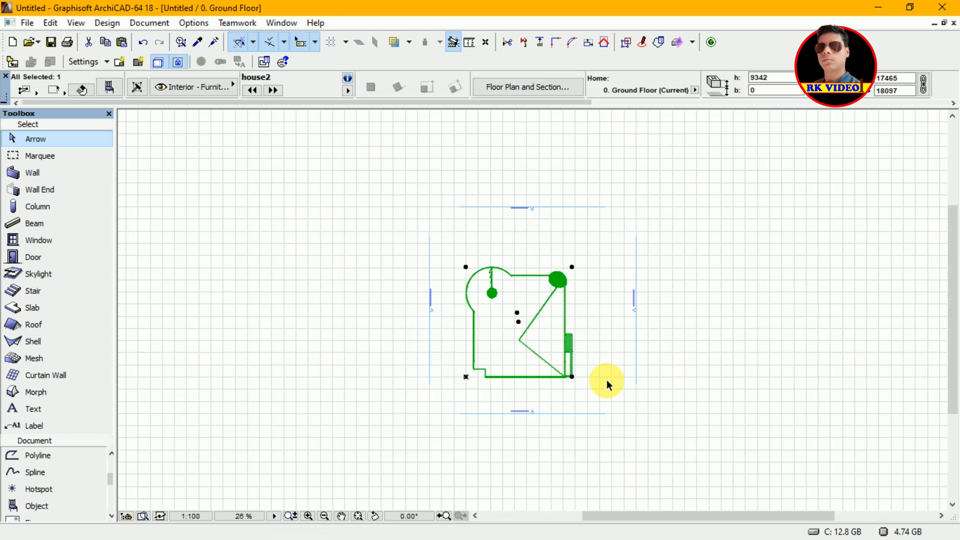
{"action": "key", "text": "Escape"}
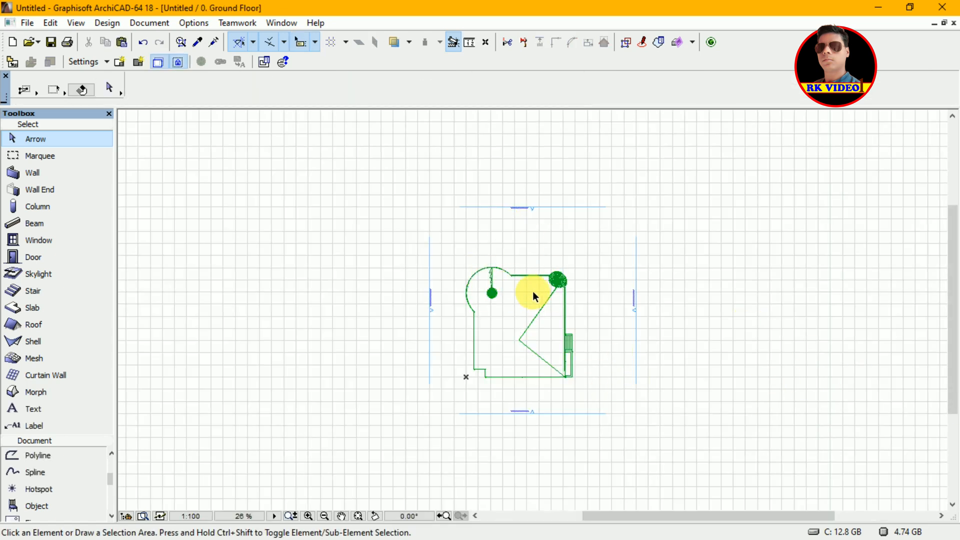
Select the house2 object on the floor plan and show only that selection in the 3D window
{"action": "left_click", "coordinate": [28, 23]}
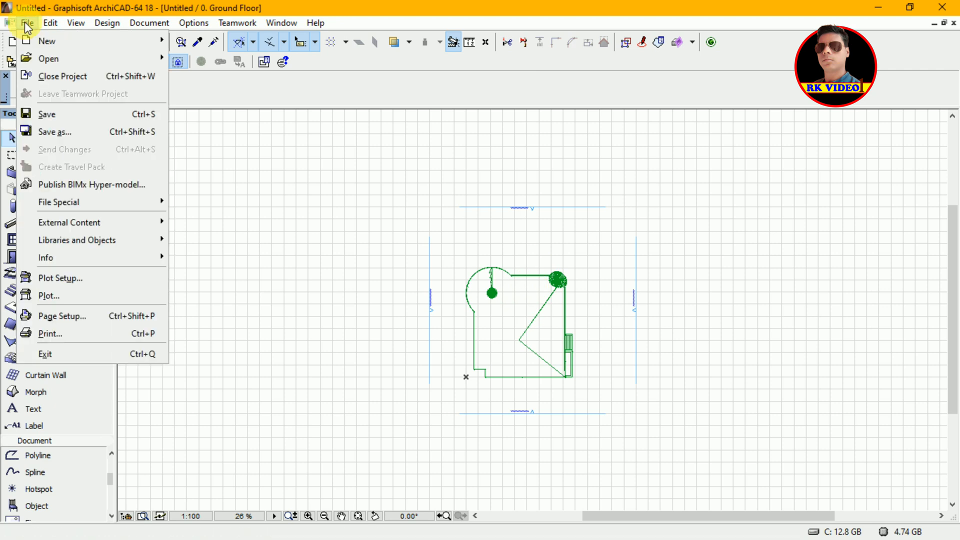
{"action": "left_click", "coordinate": [61, 118]}
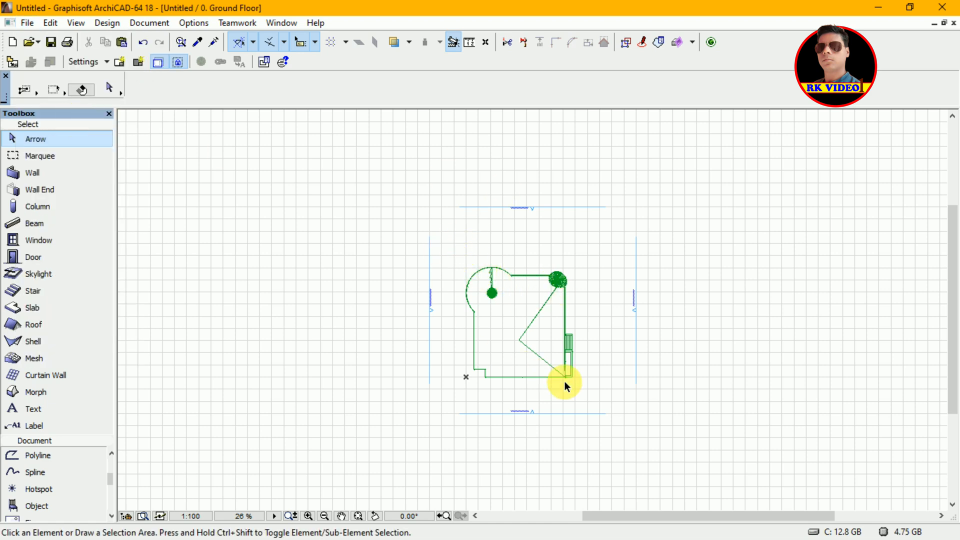
{"action": "left_click_drag", "start_coordinate": [455, 247], "coordinate": [589, 390]}
{"action": "key", "text": "F5"}
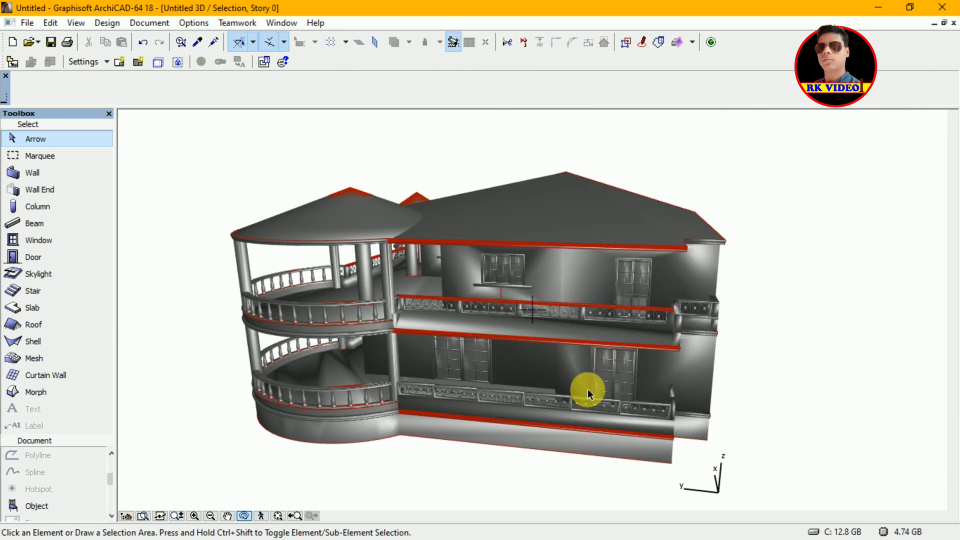
Start saving the 3D house view under a new file and set the file format to IFC 2x3
{"action": "left_click", "coordinate": [28, 23]}
{"action": "left_click", "coordinate": [55, 131]}
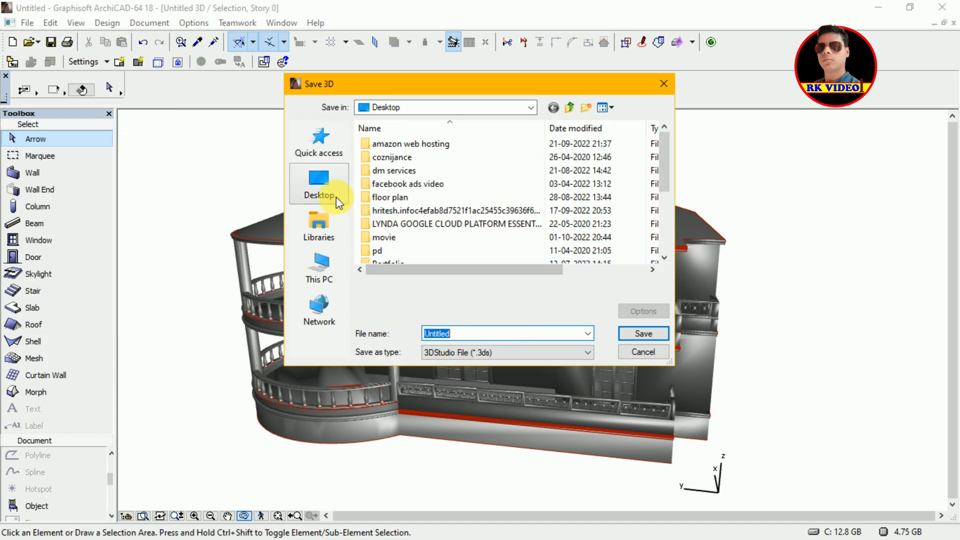
{"action": "left_click", "coordinate": [323, 177]}
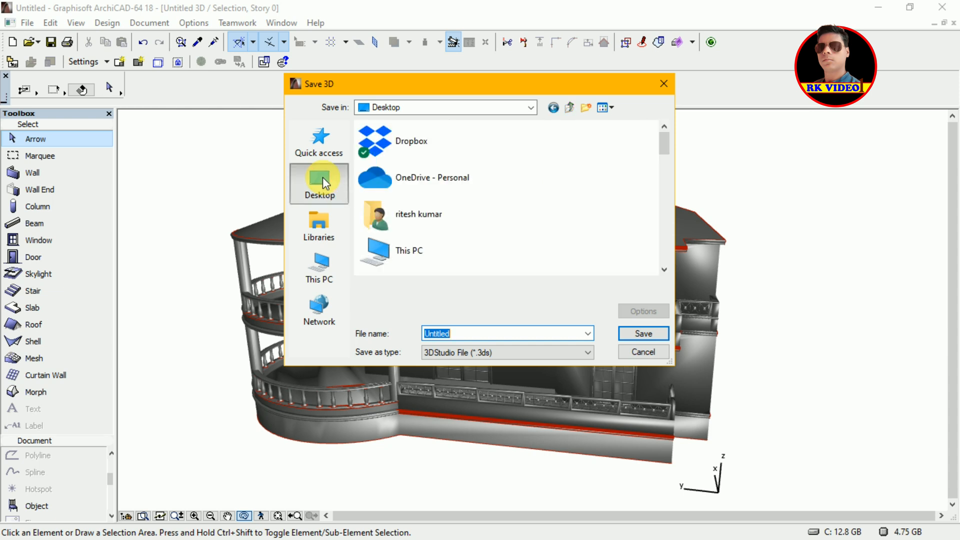
{"action": "left_click", "coordinate": [554, 354]}
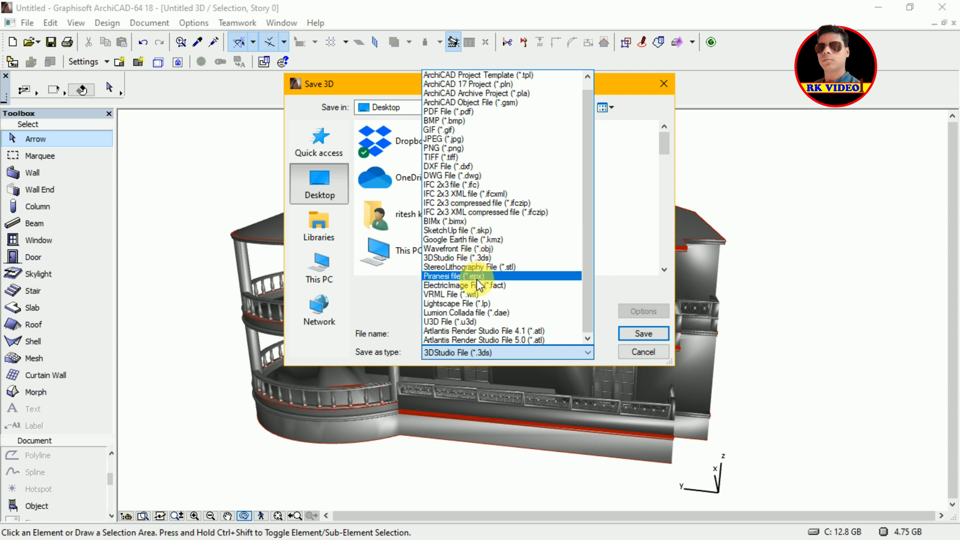
{"action": "left_click", "coordinate": [469, 184]}
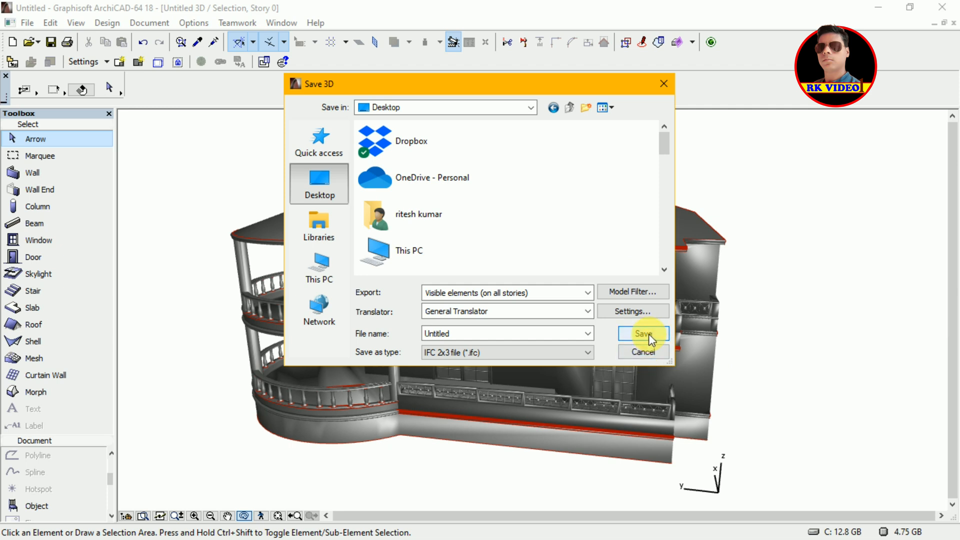
Set the save location to the 3d house folder inside practice model on the R: drive
{"action": "left_click", "coordinate": [416, 247]}
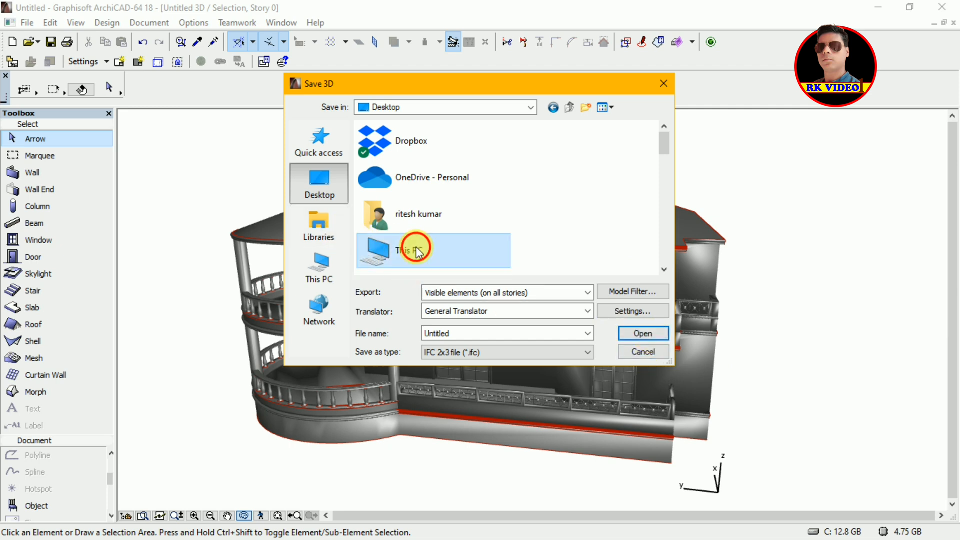
{"action": "left_click", "coordinate": [416, 247]}
{"action": "scroll", "coordinate": [465, 240], "scroll_direction": "down", "scroll_amount": 3}
{"action": "scroll", "coordinate": [463, 238], "scroll_direction": "down", "scroll_amount": 3}
{"action": "double_click", "coordinate": [444, 250]}
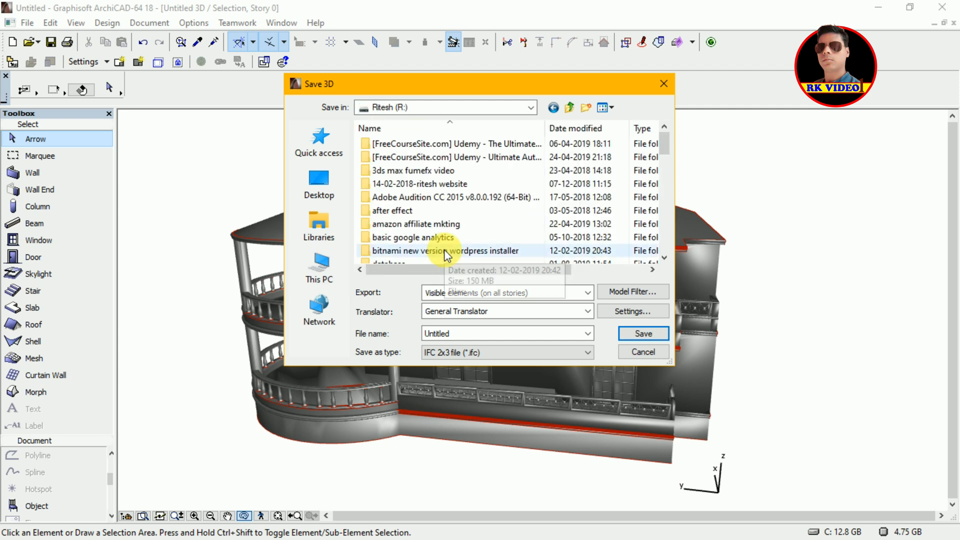
{"action": "scroll", "coordinate": [475, 203], "scroll_direction": "down", "scroll_amount": 3}
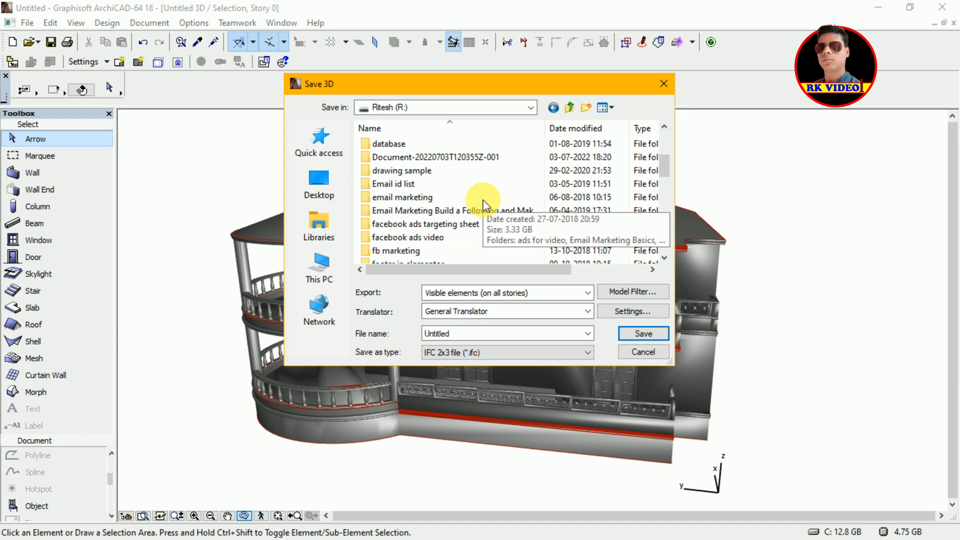
{"action": "scroll", "coordinate": [486, 202], "scroll_direction": "down", "scroll_amount": 1}
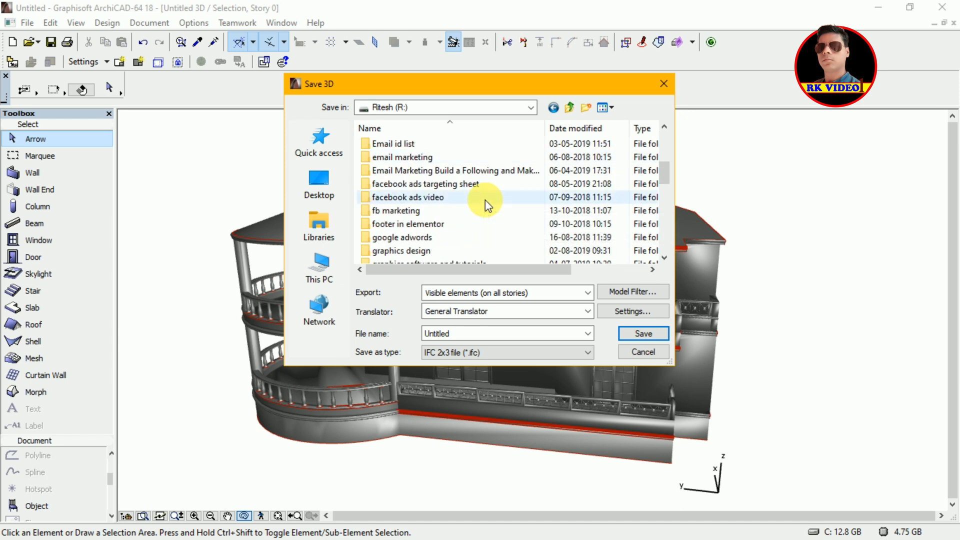
{"action": "scroll", "coordinate": [487, 203], "scroll_direction": "down", "scroll_amount": 1}
{"action": "scroll", "coordinate": [485, 200], "scroll_direction": "down", "scroll_amount": 1}
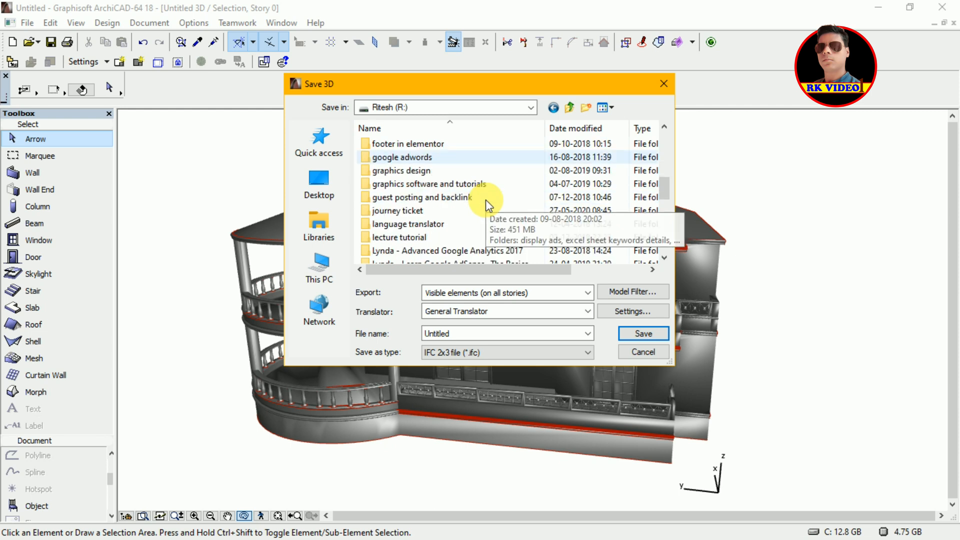
{"action": "scroll", "coordinate": [486, 200], "scroll_direction": "down", "scroll_amount": 1}
{"action": "scroll", "coordinate": [485, 200], "scroll_direction": "down", "scroll_amount": 1}
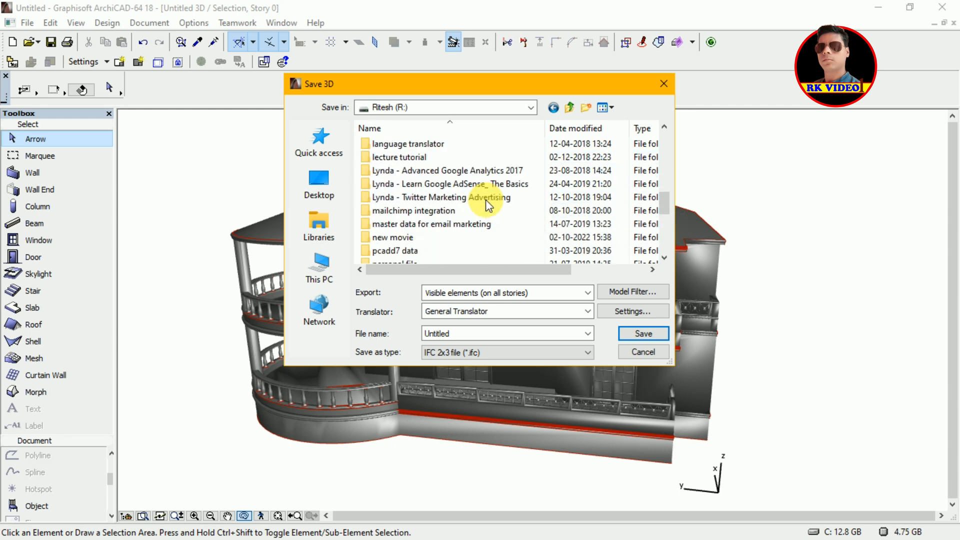
{"action": "scroll", "coordinate": [486, 200], "scroll_direction": "down", "scroll_amount": 1}
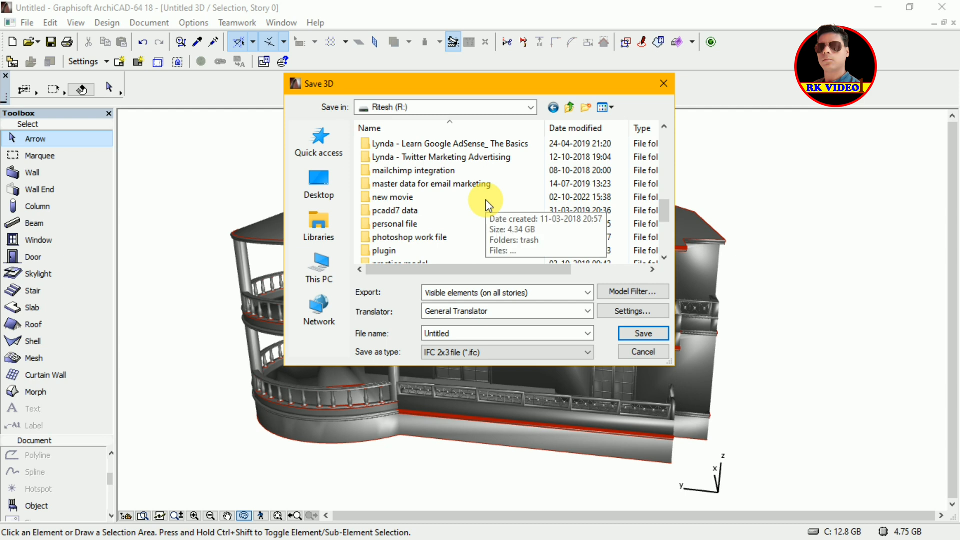
{"action": "scroll", "coordinate": [485, 200], "scroll_direction": "down", "scroll_amount": 1}
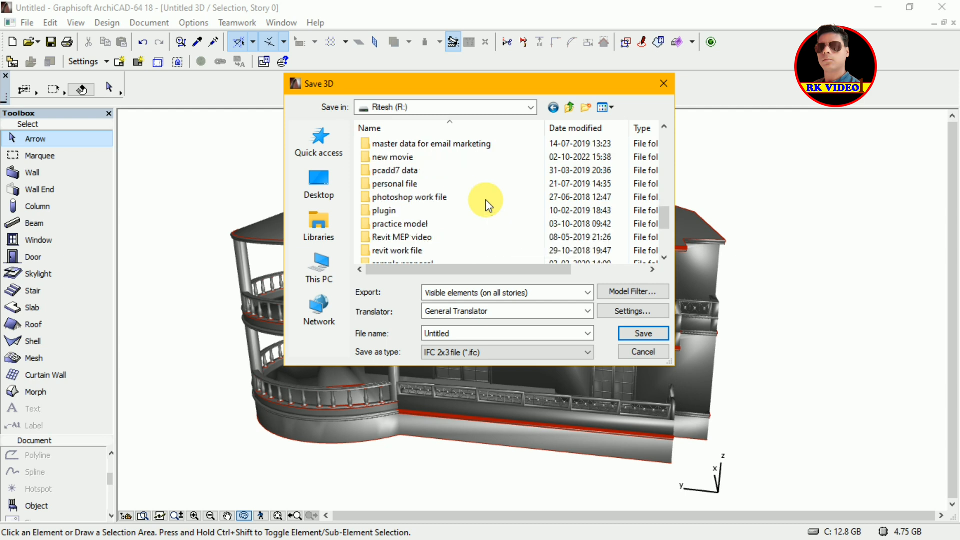
{"action": "double_click", "coordinate": [429, 223]}
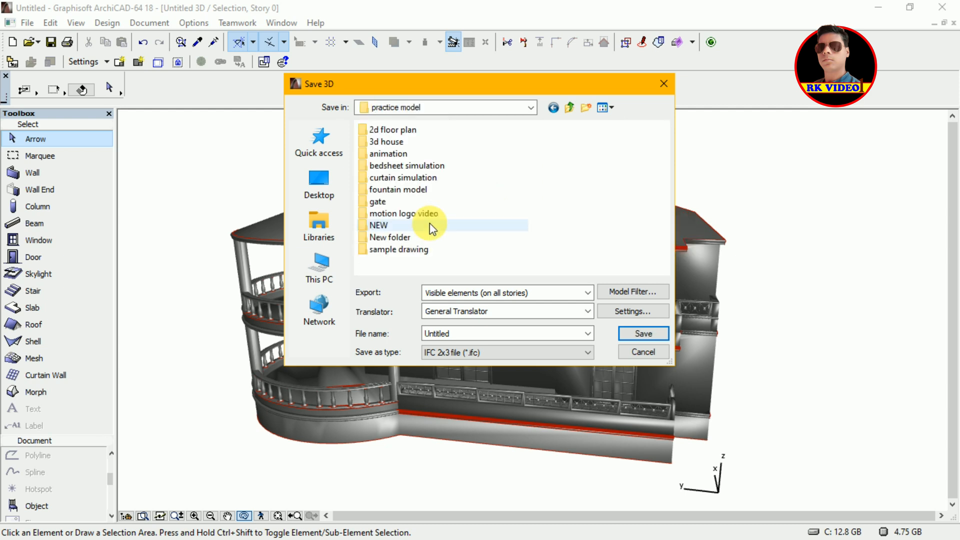
{"action": "double_click", "coordinate": [399, 142]}
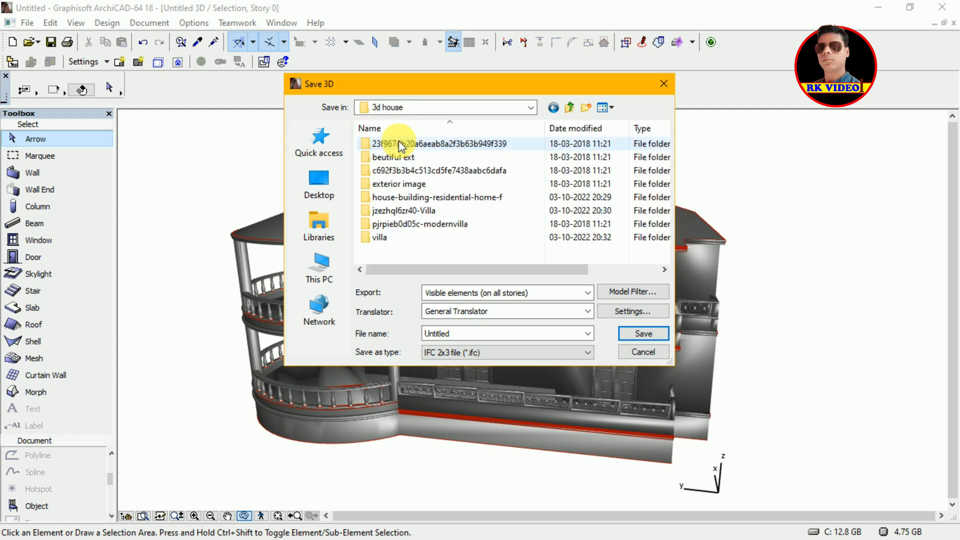
Create a folder named "3ds to ifc" in the 3d house folder and save the IFC 2x3 file Untitled in it
{"action": "left_click", "coordinate": [585, 108]}
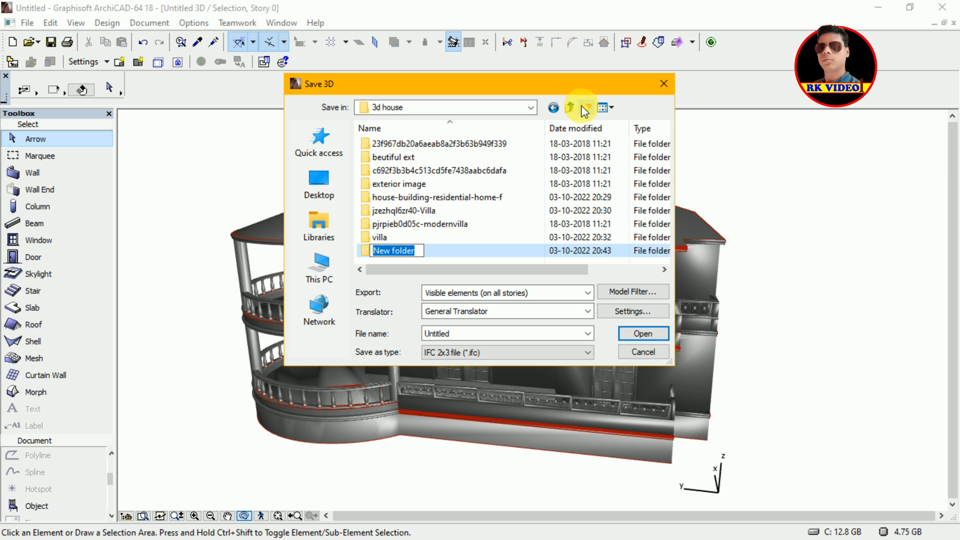
{"action": "type", "text": "3ds"}
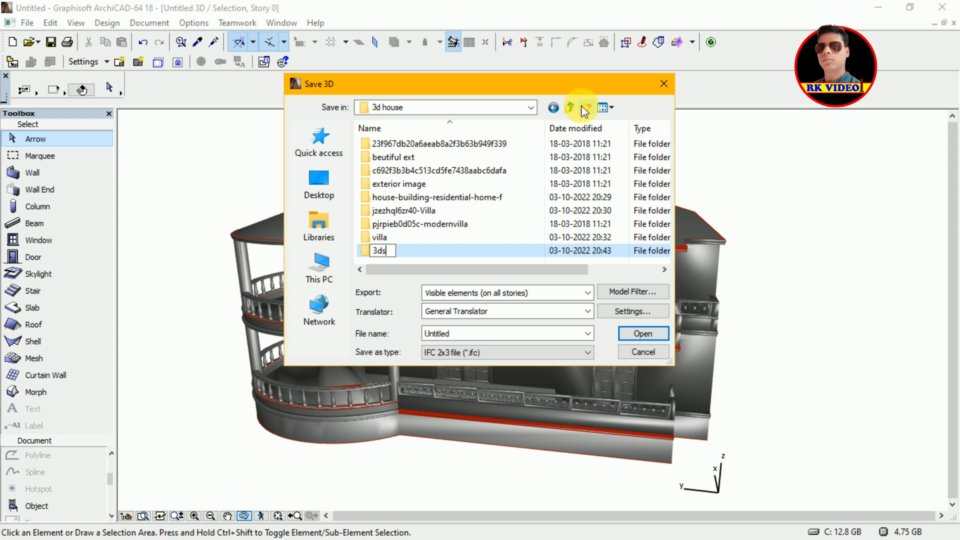
{"action": "type", "text": " to ifc"}
{"action": "key", "text": "Return"}
{"action": "key", "text": "Return"}
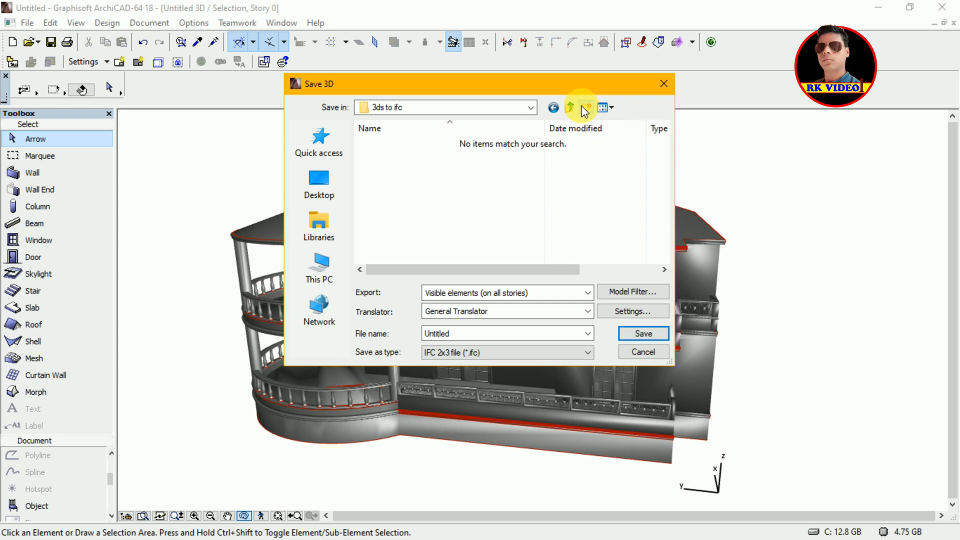
{"action": "left_click", "coordinate": [648, 333]}
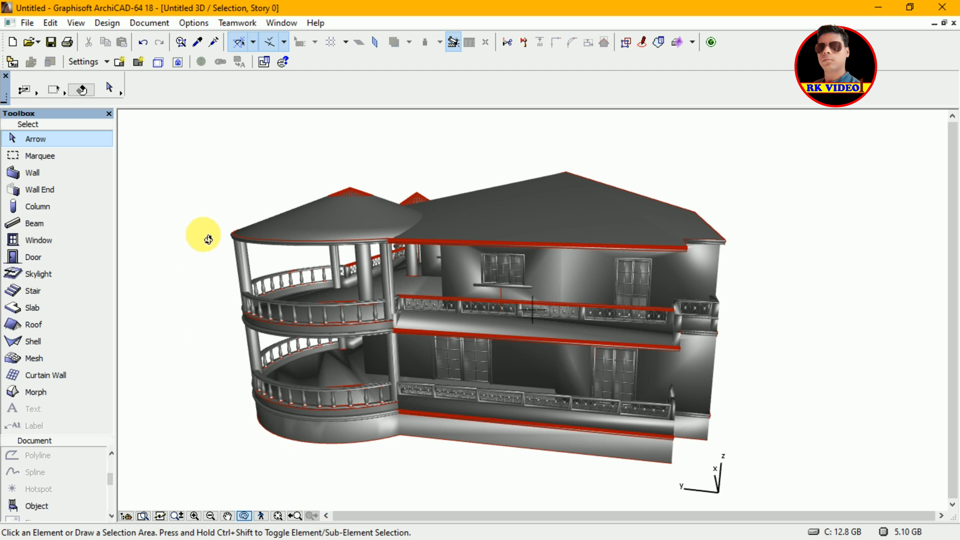
Check for the exported Untitled IFC file in the "3ds to ifc" folder through the Open file dialog, and leave without opening it
{"action": "left_click", "coordinate": [27, 24]}
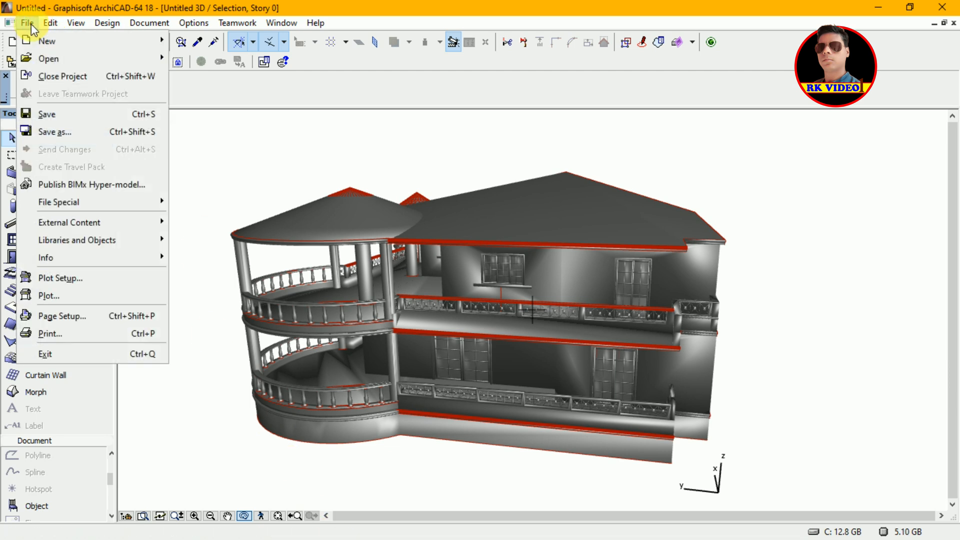
{"action": "mouse_move", "coordinate": [74, 54]}
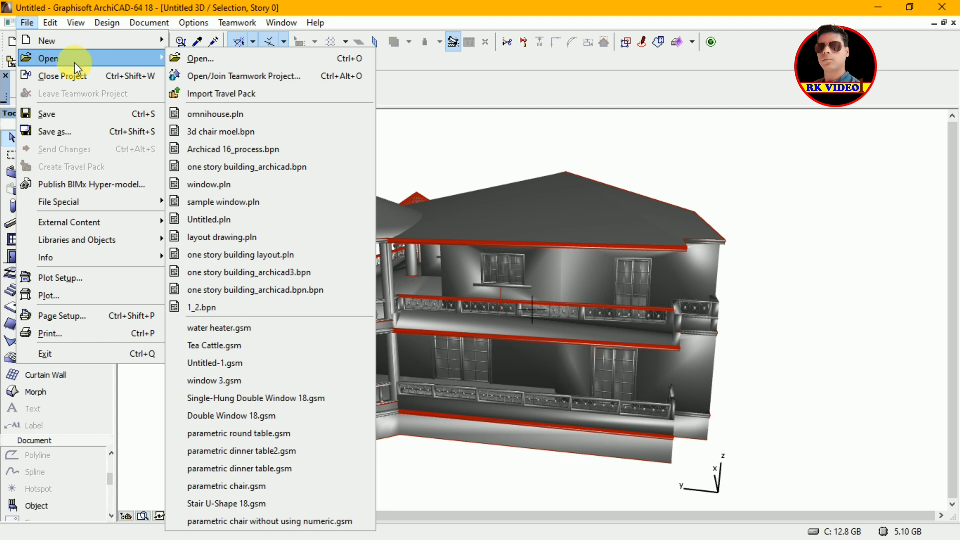
{"action": "left_click", "coordinate": [187, 58]}
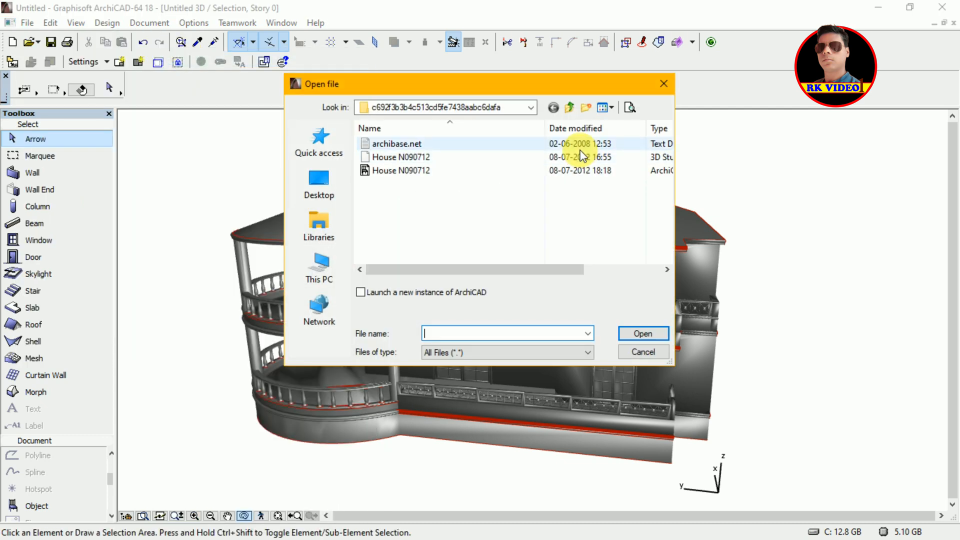
{"action": "left_click", "coordinate": [570, 111]}
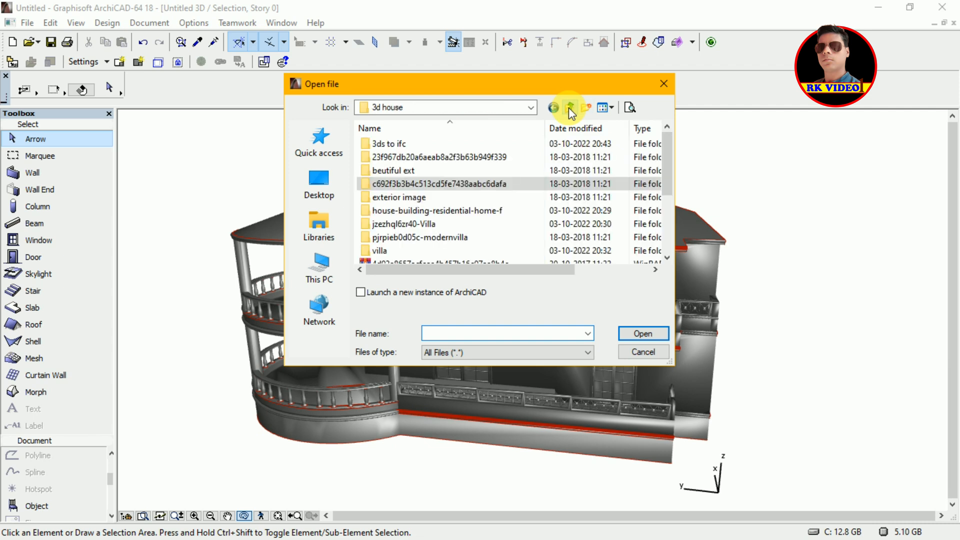
{"action": "double_click", "coordinate": [404, 143]}
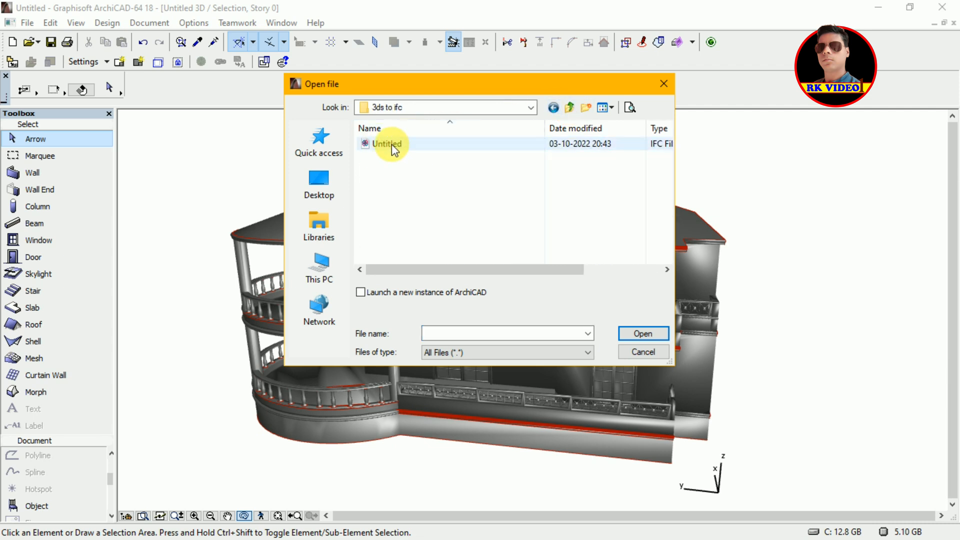
{"action": "left_click", "coordinate": [393, 144]}
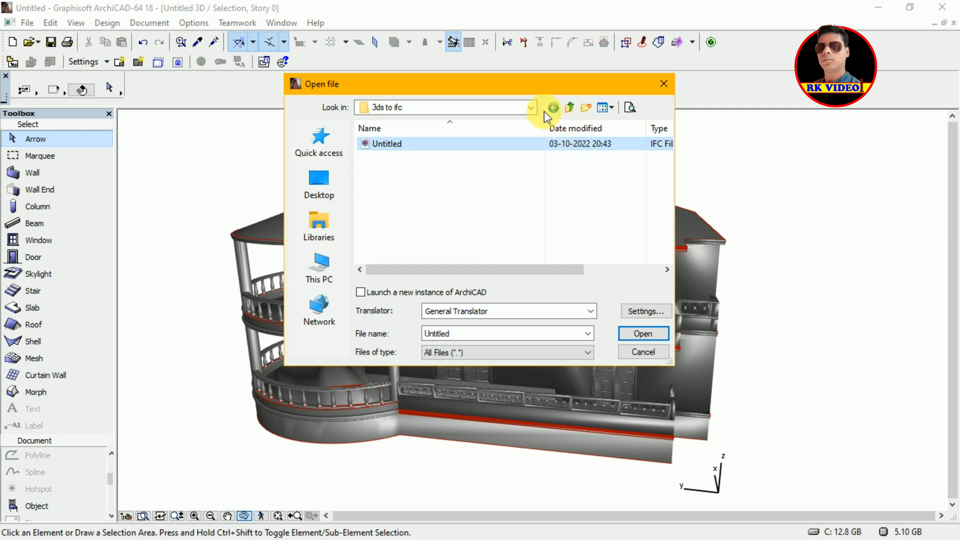
{"action": "left_click", "coordinate": [320, 188]}
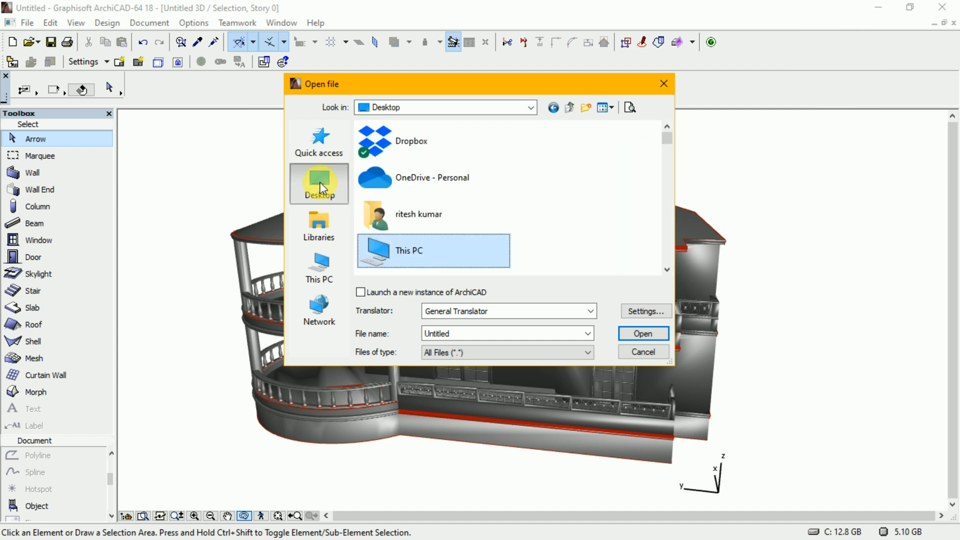
{"action": "left_click", "coordinate": [657, 352]}
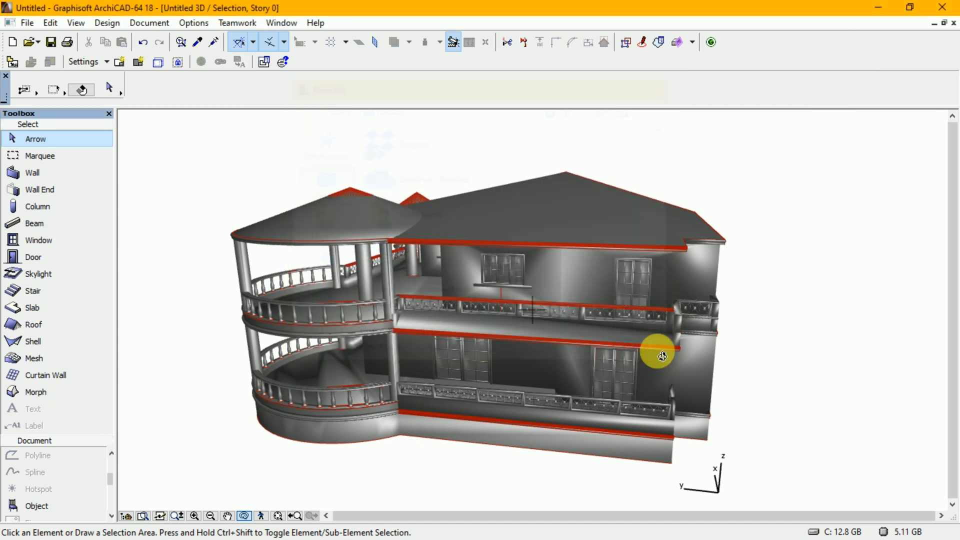